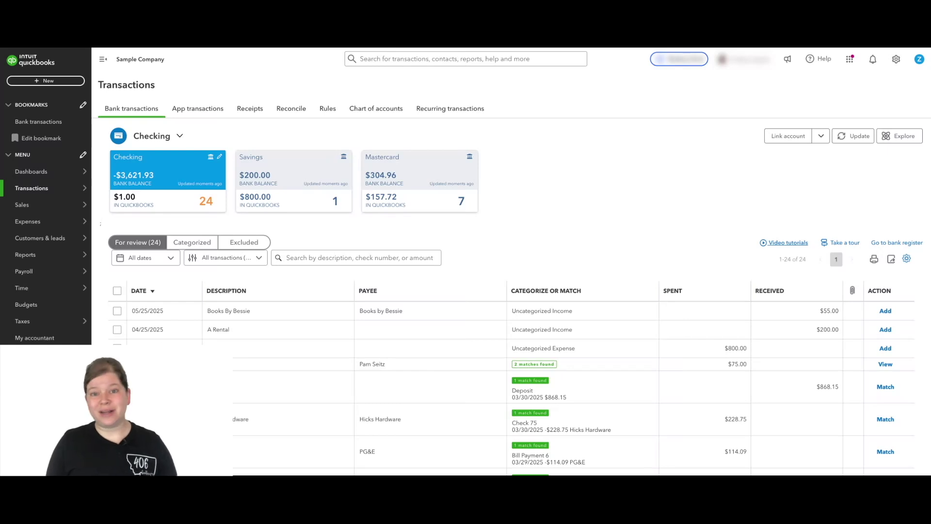
- Start a vendor credit from A1 Rentals dated 04/24/2025 with reference number 921
click(80, 84)
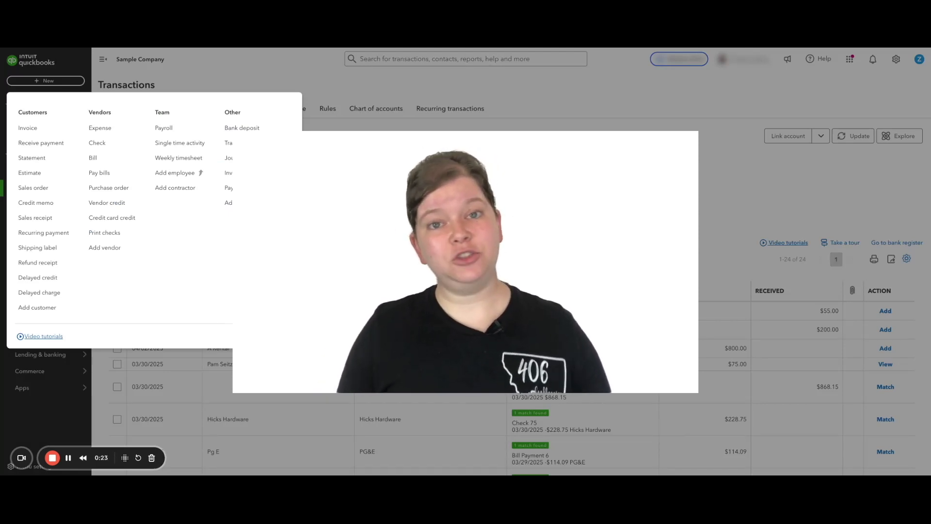
key(Escape)
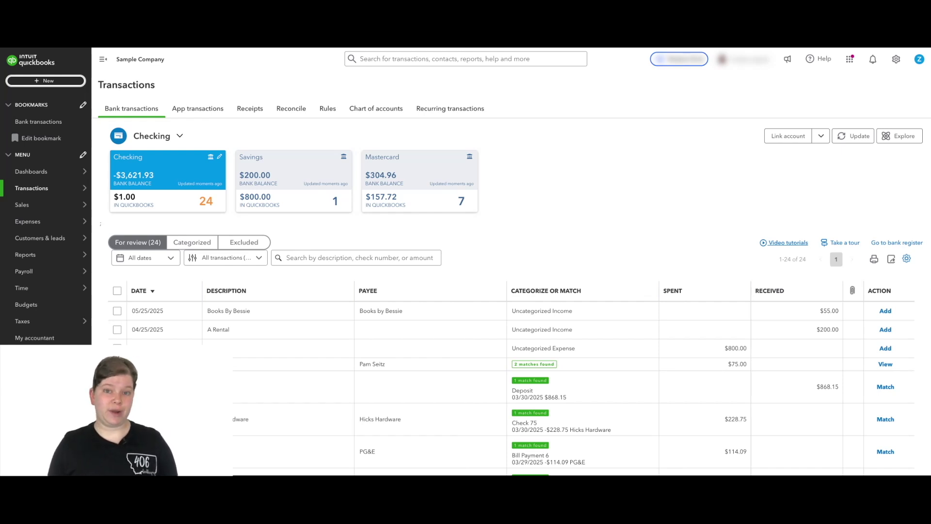
click(56, 81)
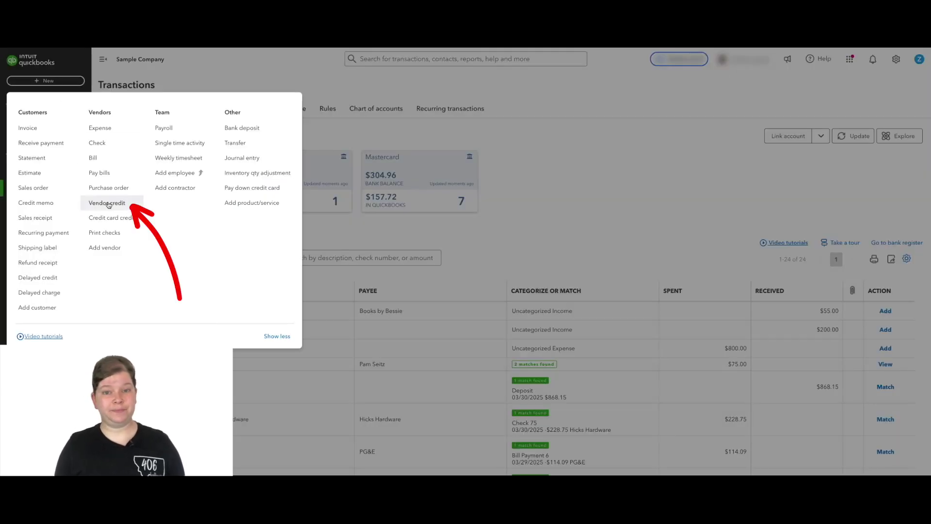
click(108, 204)
click(74, 94)
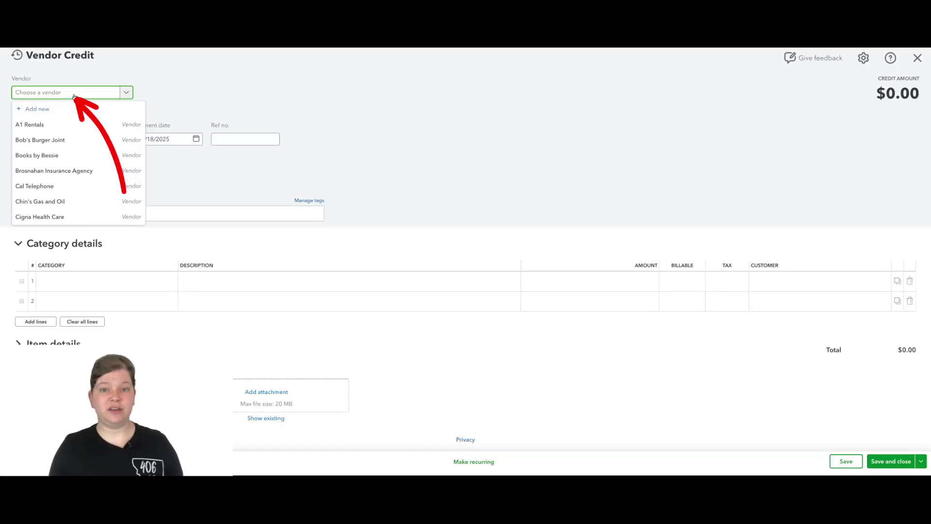
text(a1)
click(64, 126)
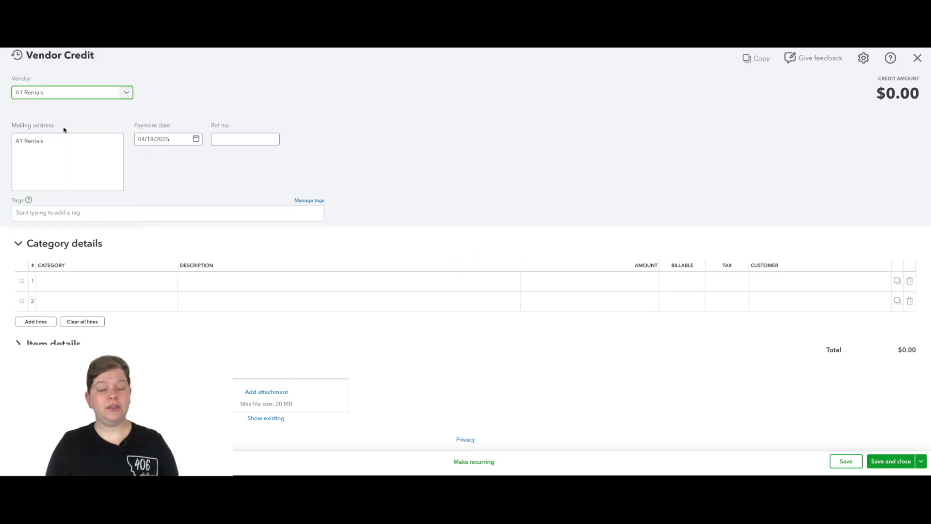
click(196, 140)
click(198, 228)
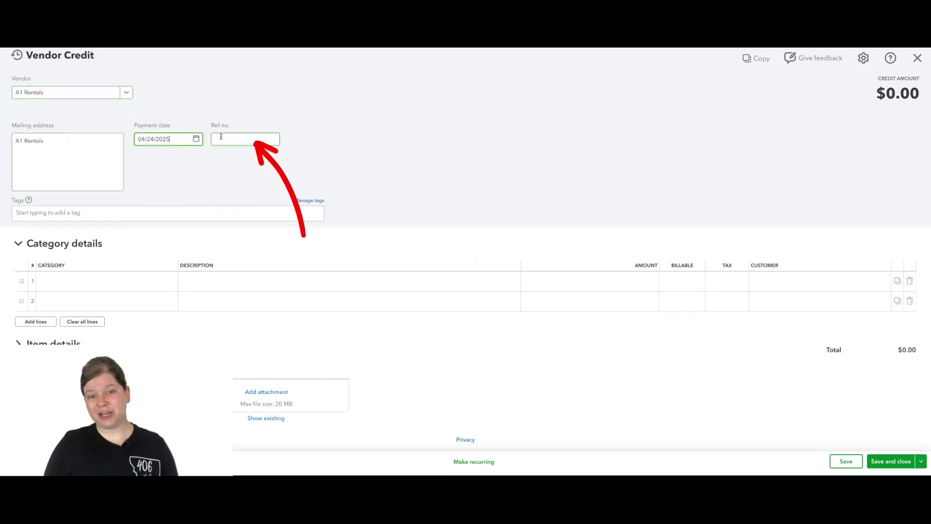
click(221, 136)
text(921)
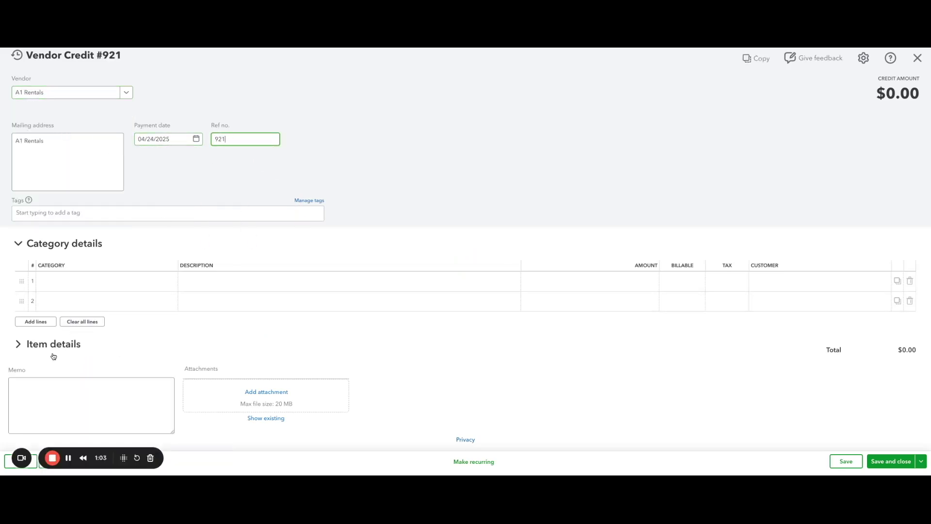
- Add an Equipment Rental line 'Early return of Backhoe Rental' for 200 and save the credit
click(53, 353)
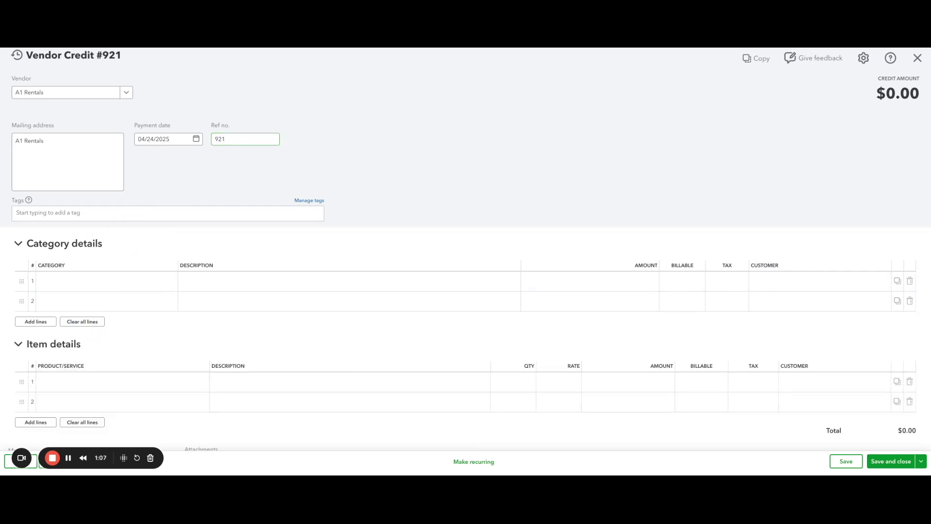
click(81, 281)
text(equipme)
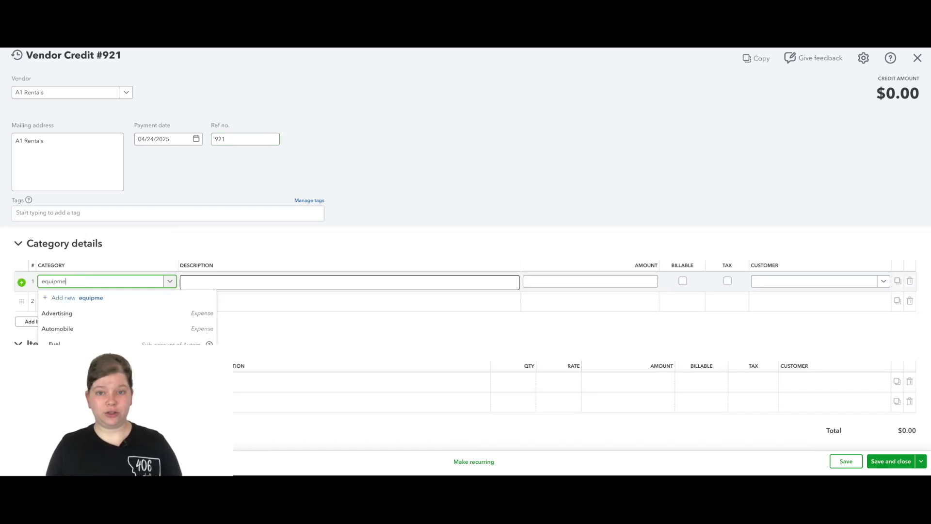
click(78, 313)
click(229, 282)
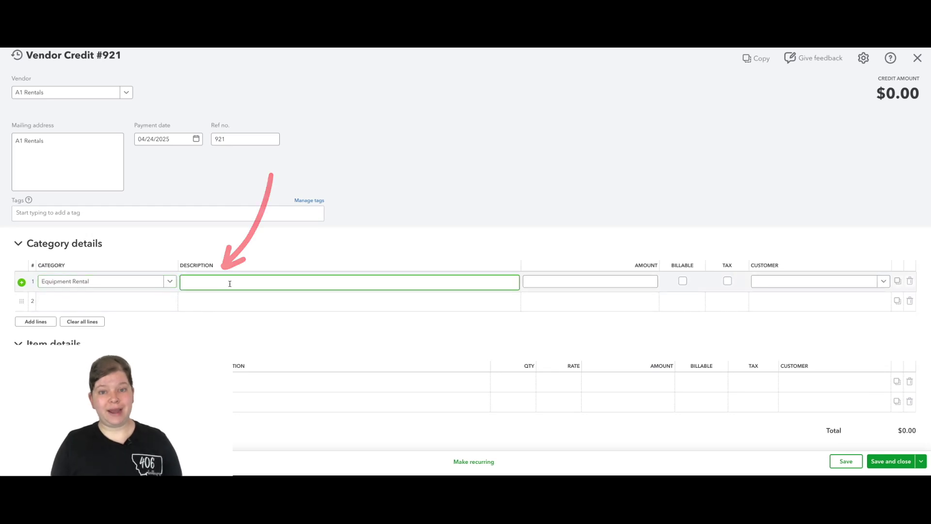
text(Early return of Backhoe Rental)
key(Tab)
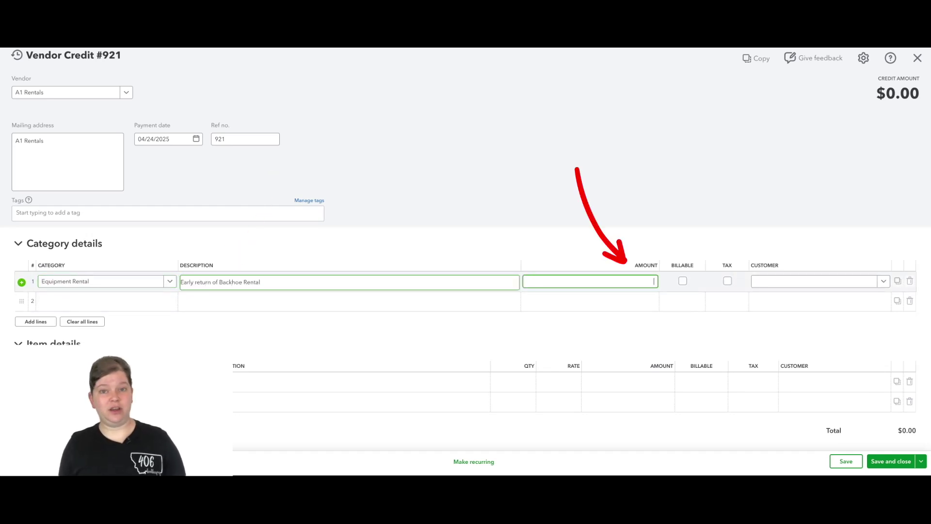
text(200)
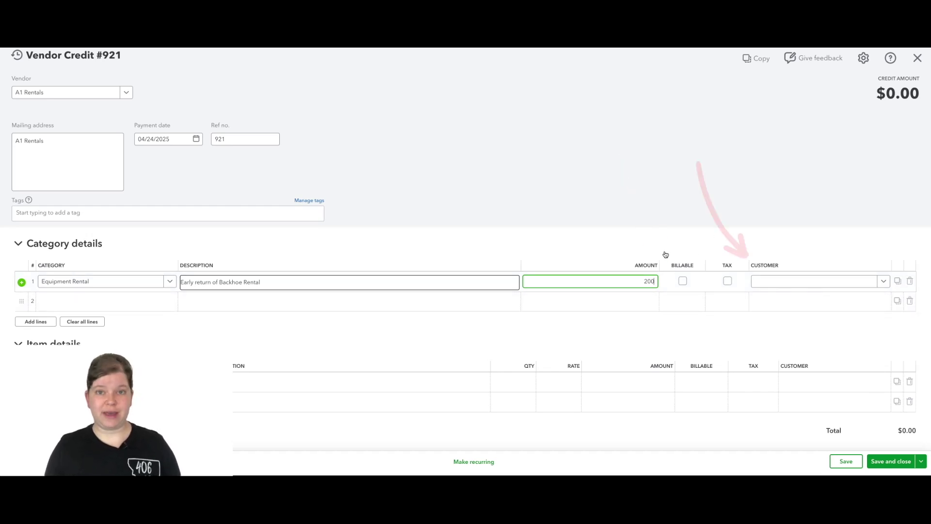
scroll(742, 306, down, 3)
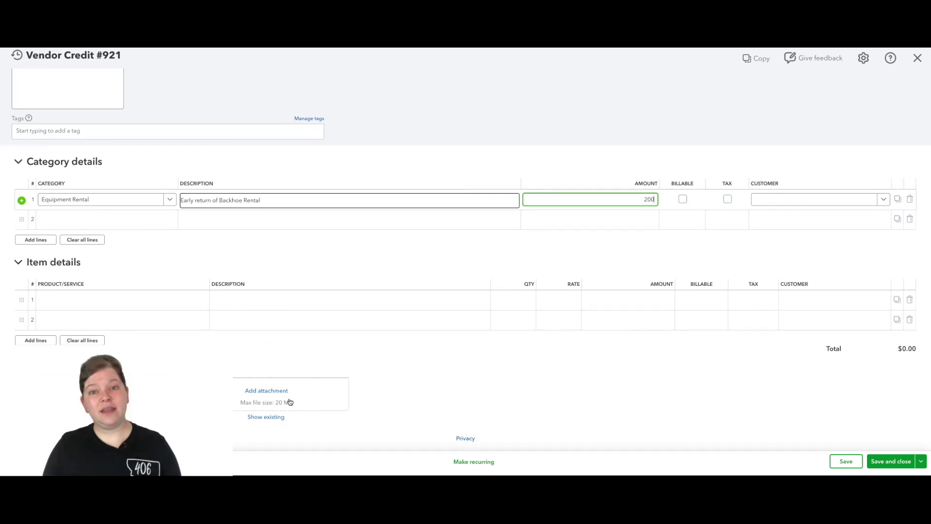
click(891, 462)
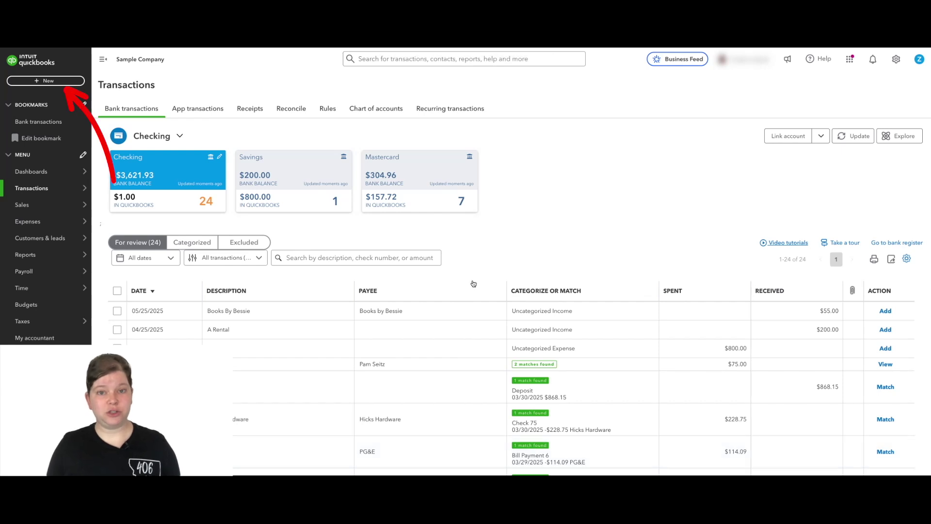
- Start a bank deposit into Checking with a funds line received from A1 Rentals
click(62, 83)
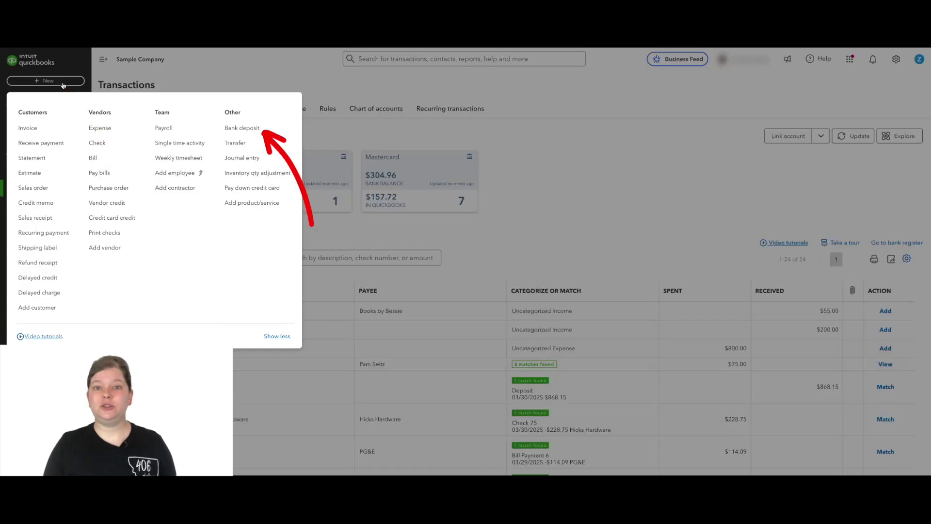
click(259, 128)
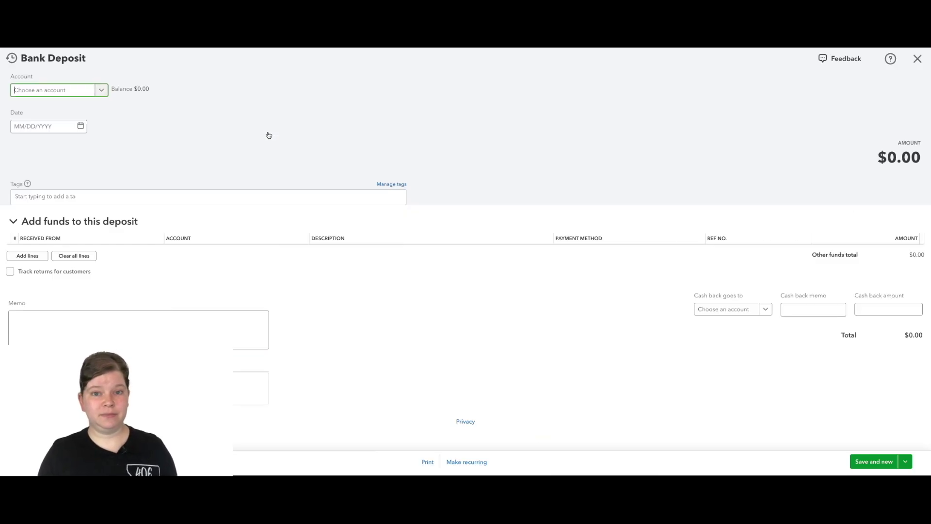
click(101, 100)
click(72, 126)
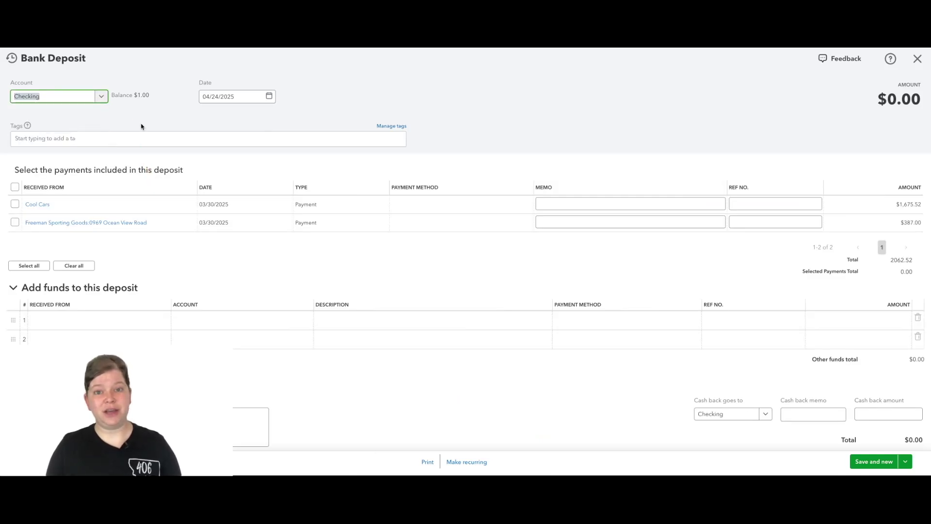
click(263, 99)
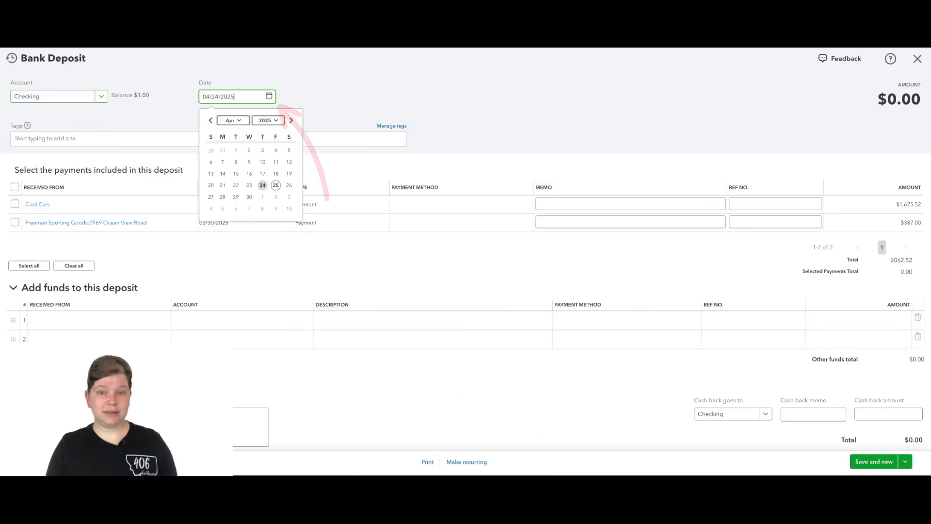
click(76, 319)
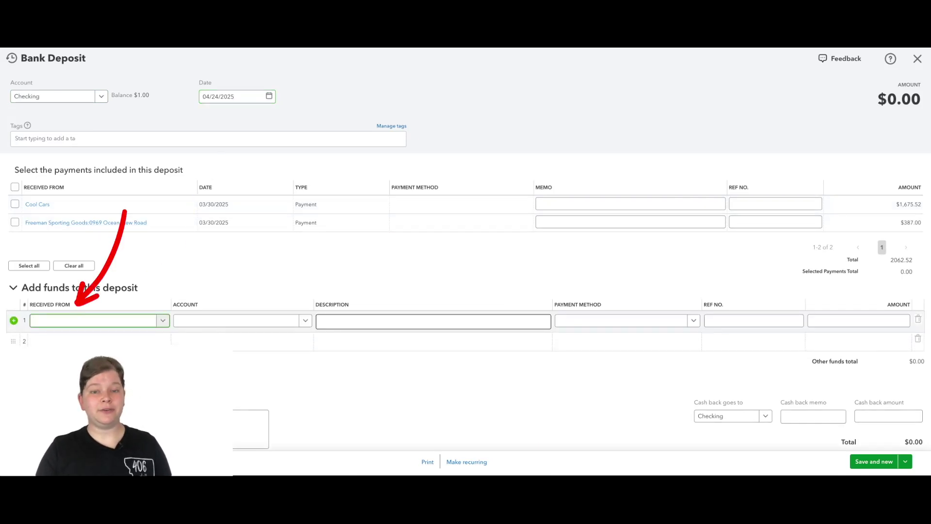
text(a1 rentals)
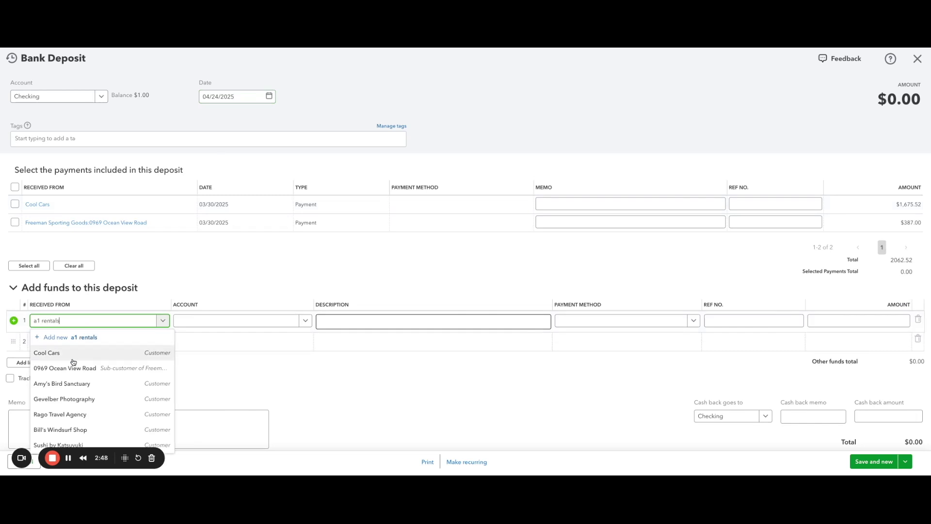
click(68, 353)
- Post the line to Accounts Payable (A/P) as 'Early return of Backhoe Rental', Check ref 921, $200, and save
click(202, 319)
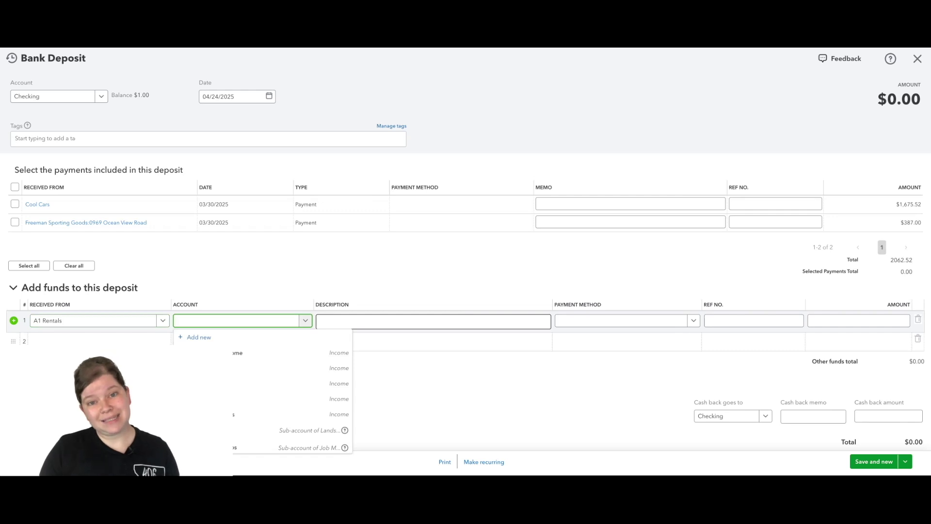
text(accounts payab)
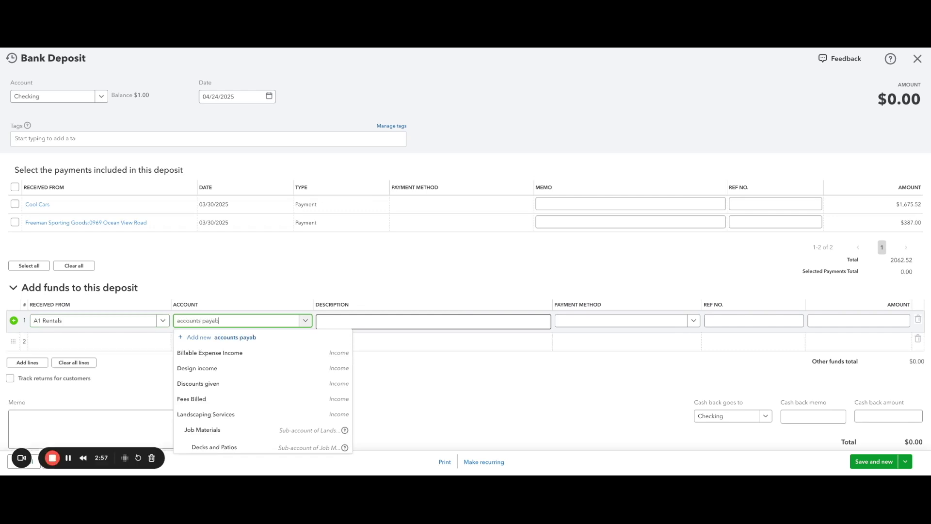
text(le)
click(204, 351)
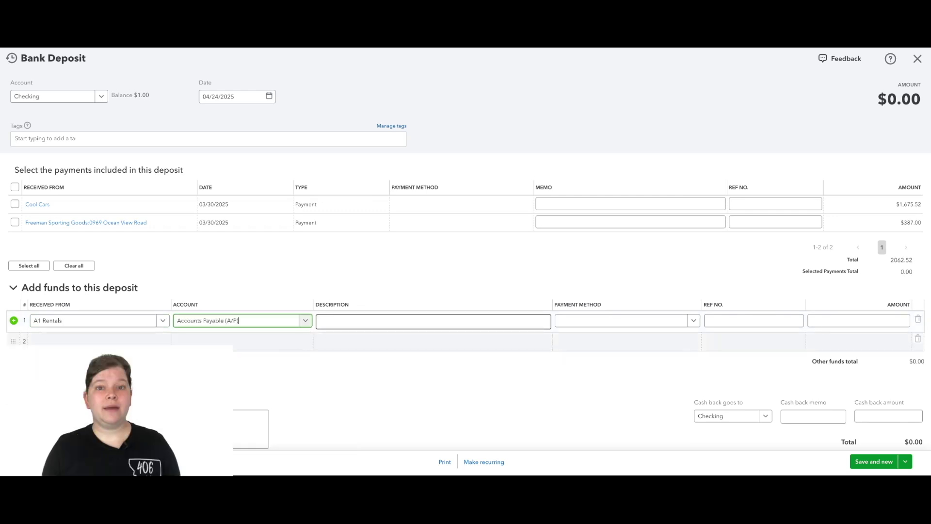
click(346, 325)
text(Early return of Backhoe)
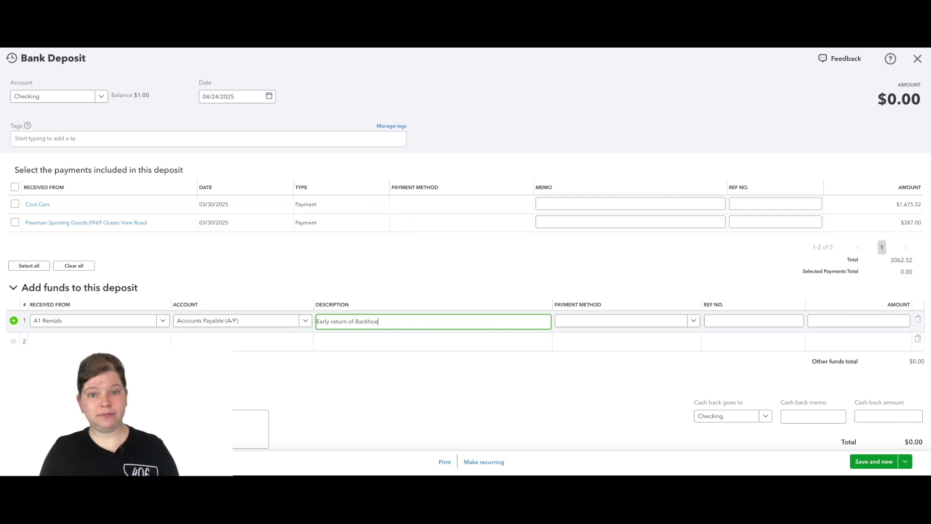
text( Rental)
click(621, 320)
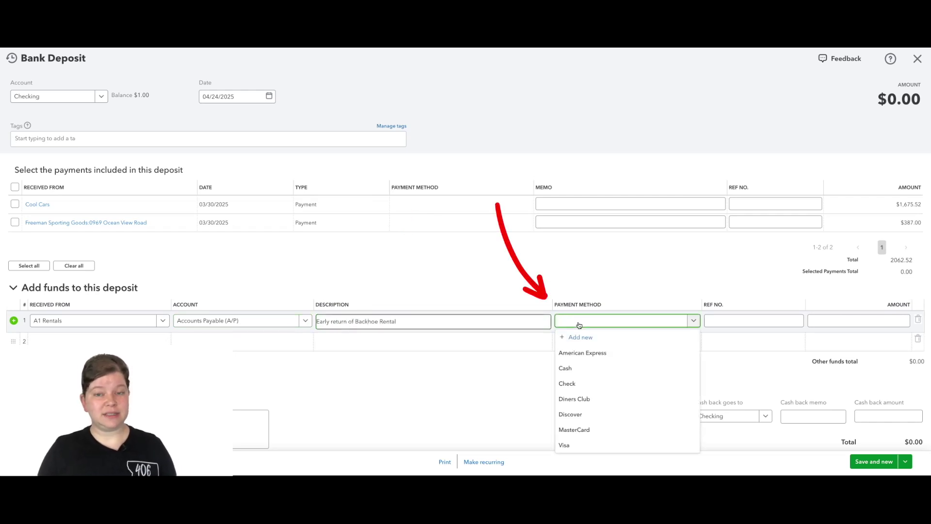
click(597, 383)
click(748, 320)
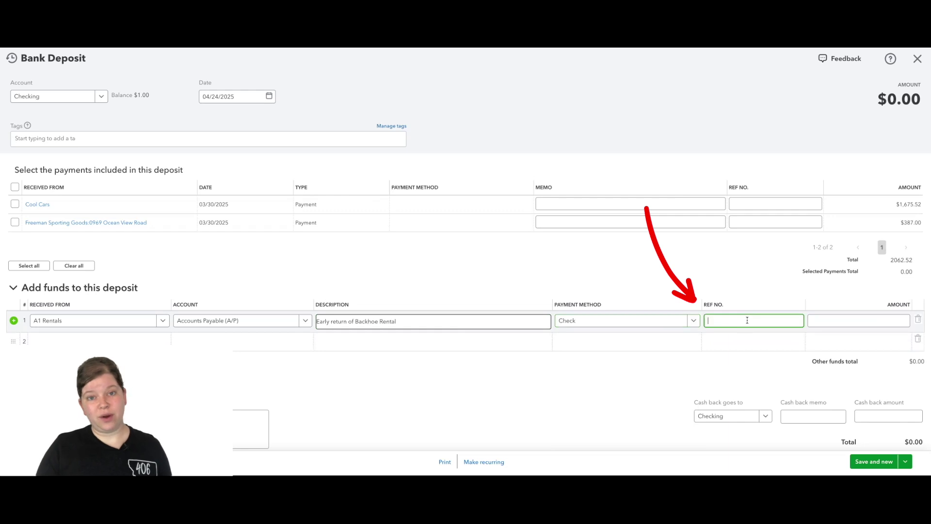
text(921)
click(865, 320)
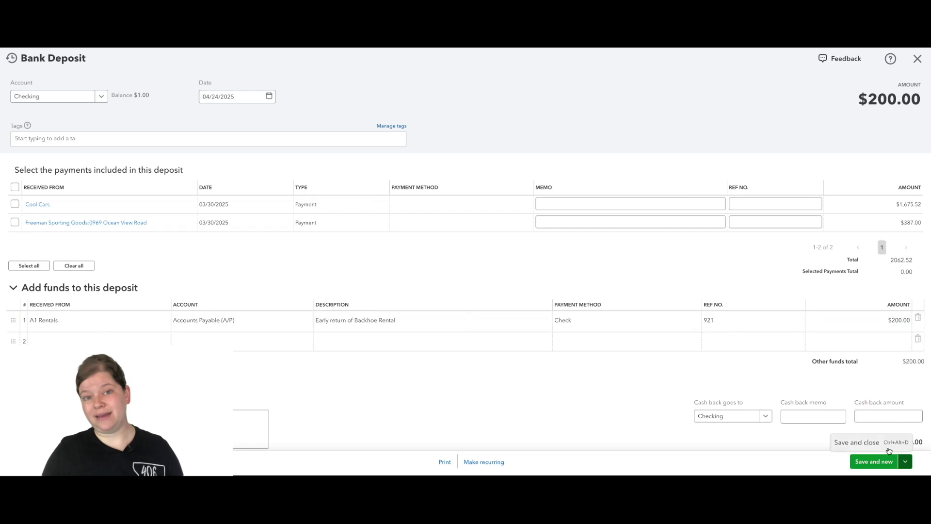
click(873, 460)
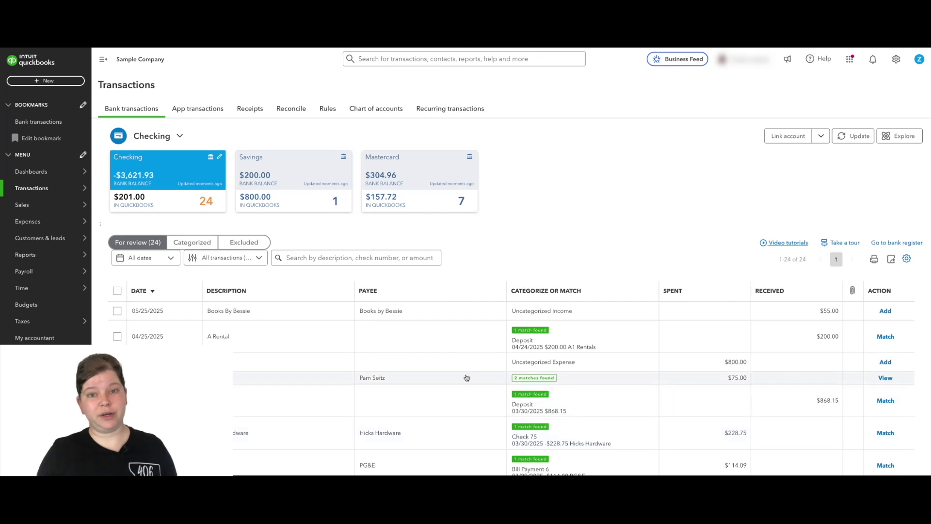
- Search the reports for 'vendor balan' and open Vendor Balance Detail to see A1 Rentals netting to $0.00
click(39, 254)
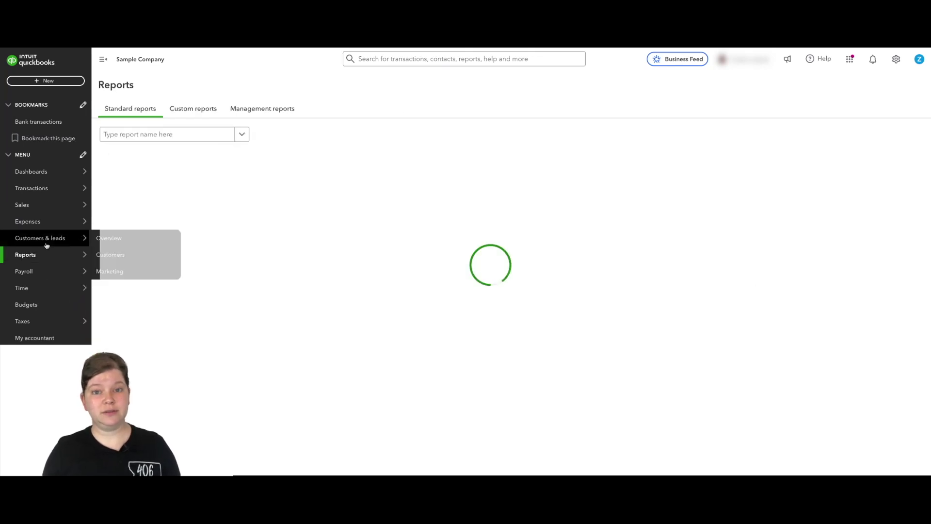
click(132, 140)
text(vendor balance)
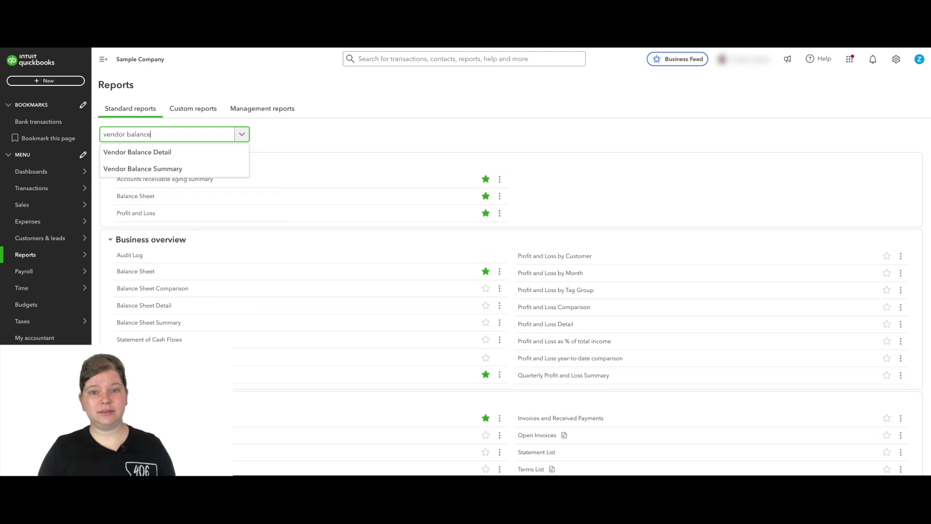
click(146, 151)
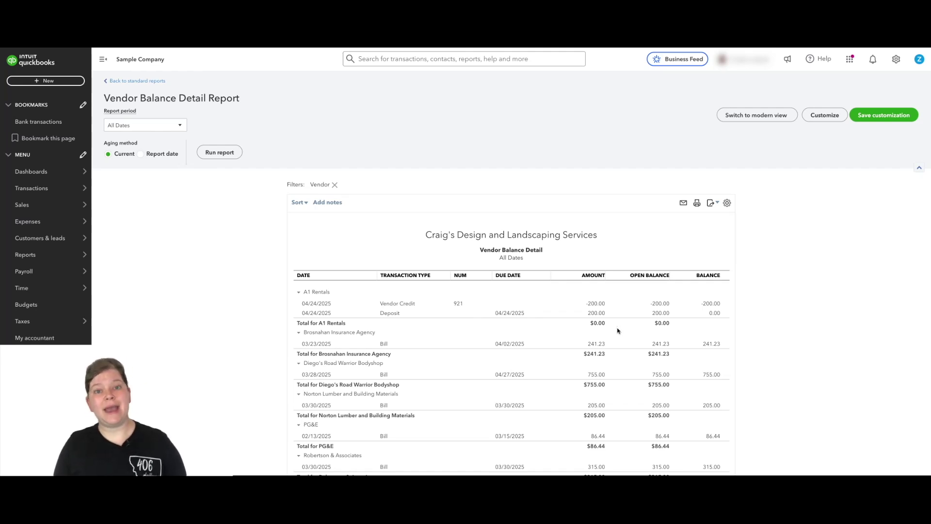
click(44, 257)
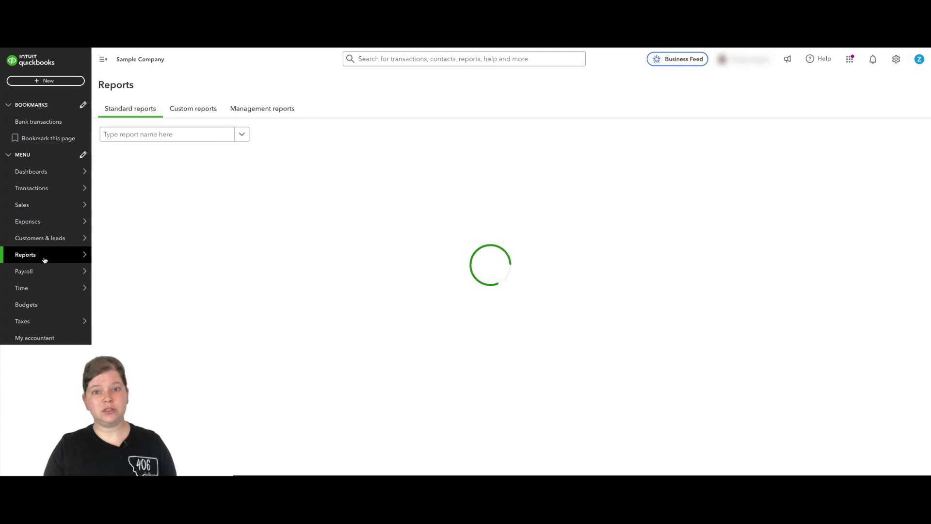
- Search 'accounts payab' and open the A/P Aging Summary report
click(147, 138)
text(account)
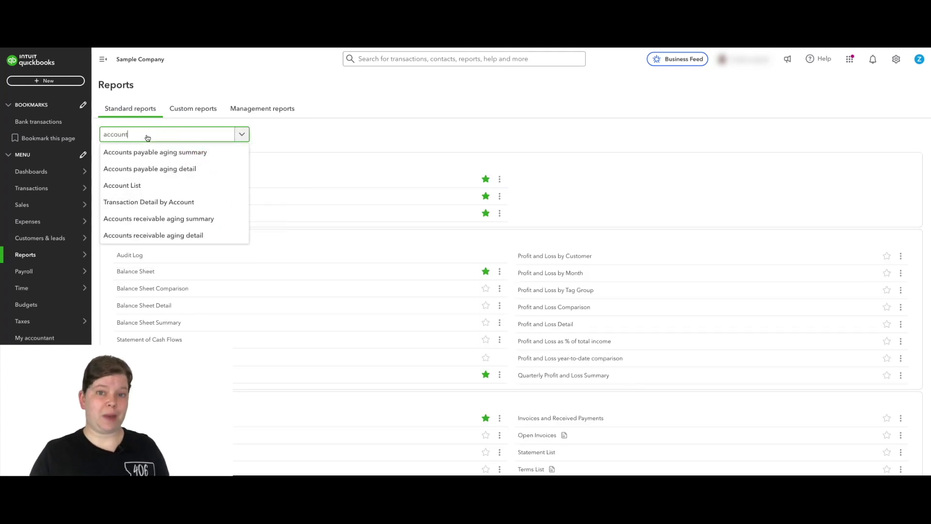
text(s payab)
click(155, 152)
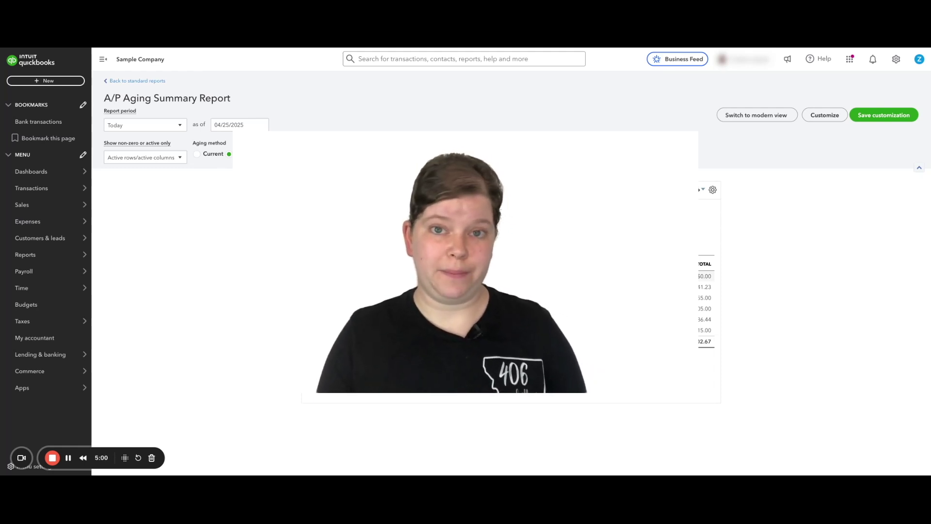
- Start a Pay Bills payment from Checking dated 04/25/2025 with check number Refund
click(22, 81)
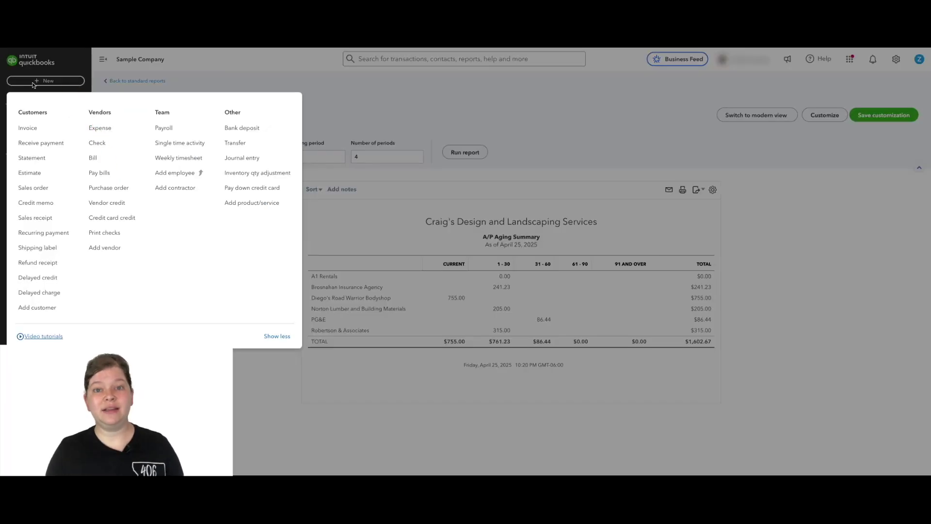
click(99, 172)
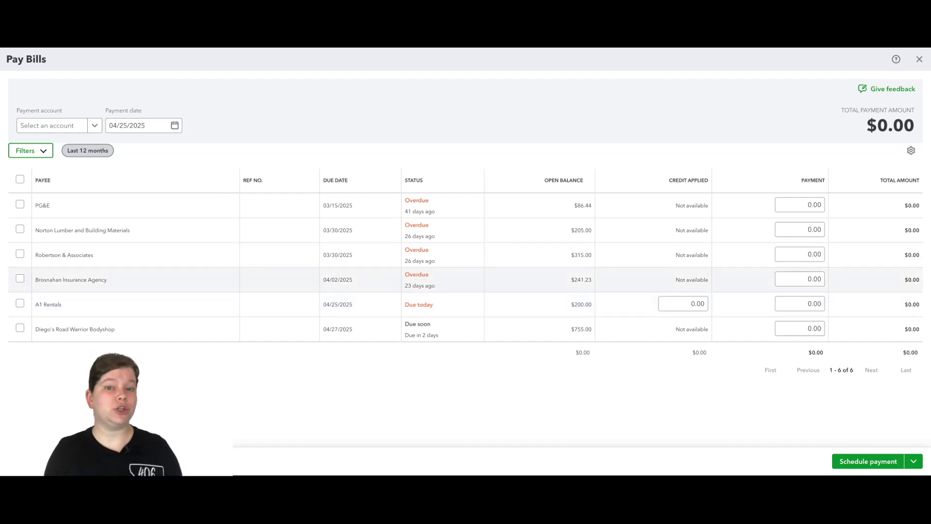
click(94, 125)
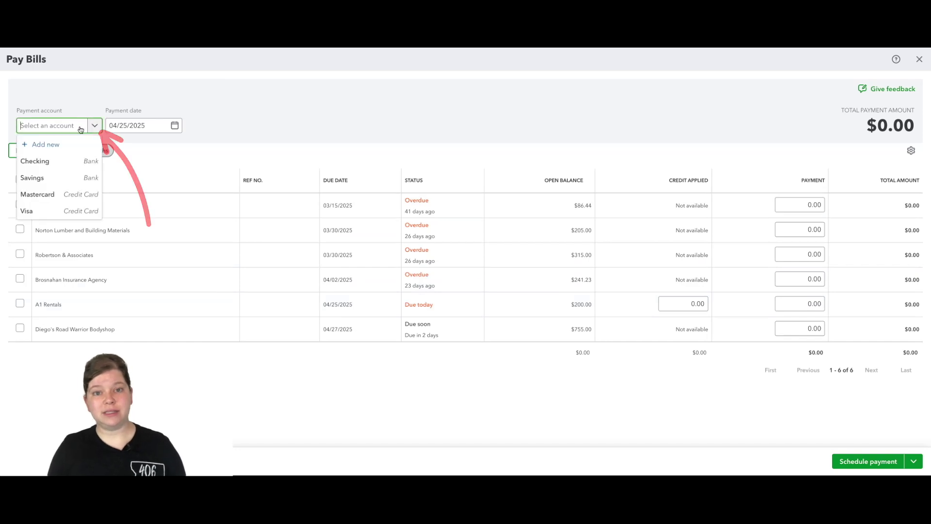
click(64, 160)
click(175, 125)
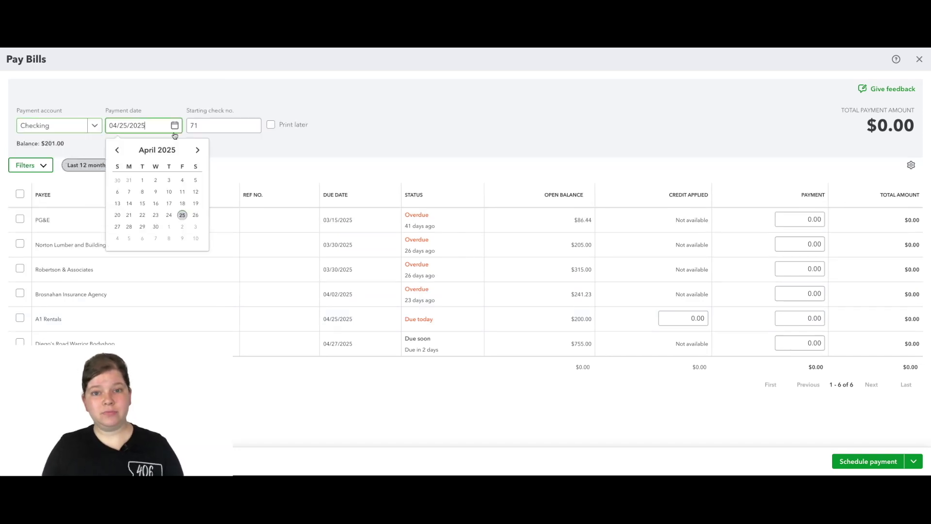
click(181, 215)
click(208, 126)
text(Re)
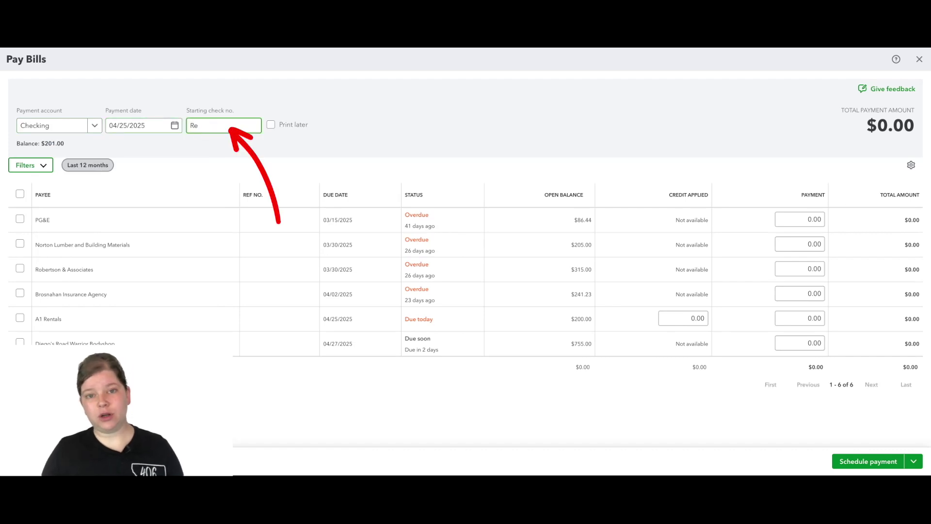
text(fund)
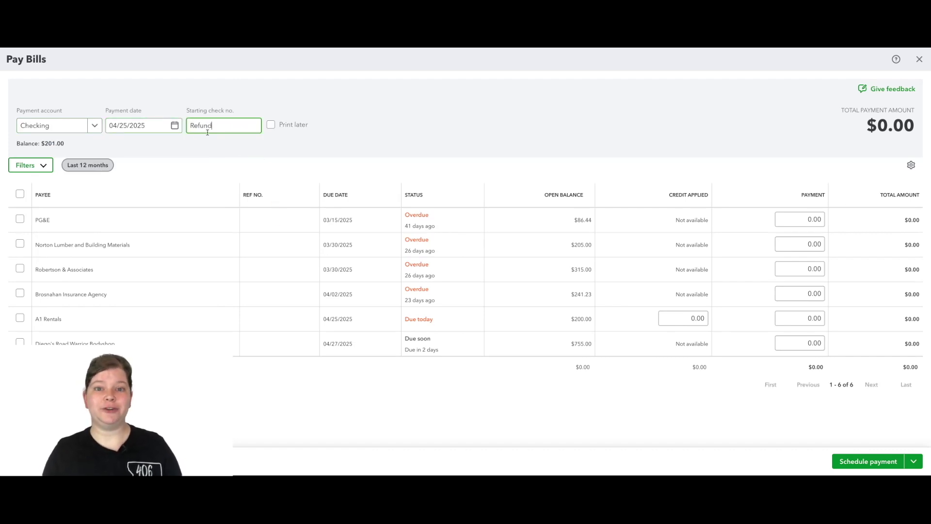
click(207, 147)
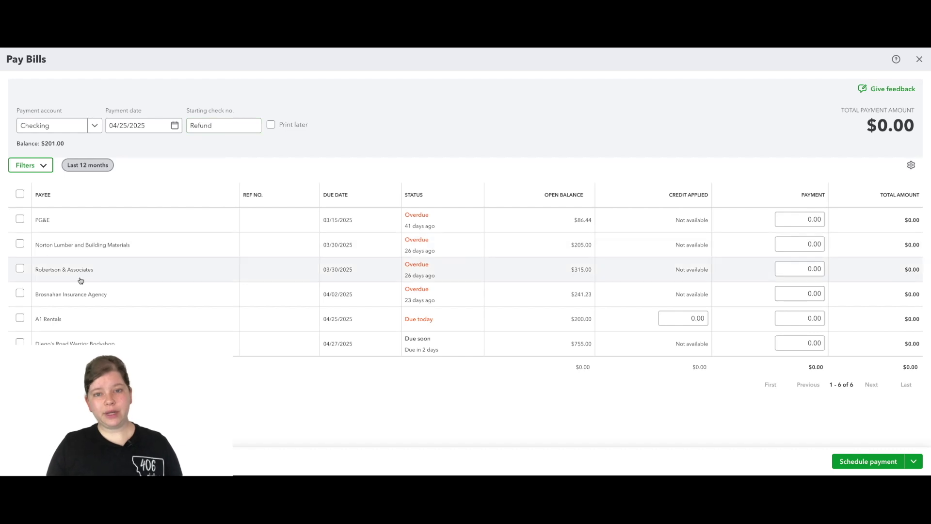
- Select A1 Rentals to apply its $200.00 credit and save the $0.00 payment
click(20, 318)
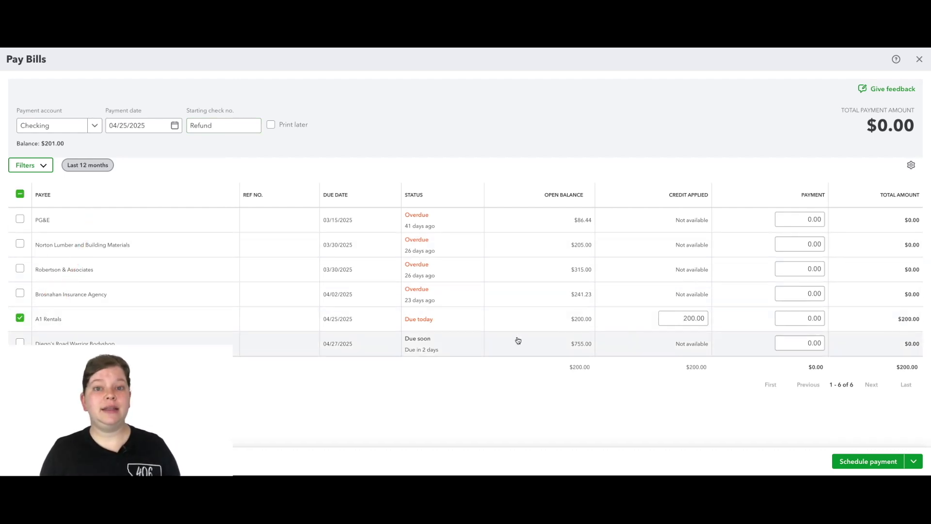
click(694, 320)
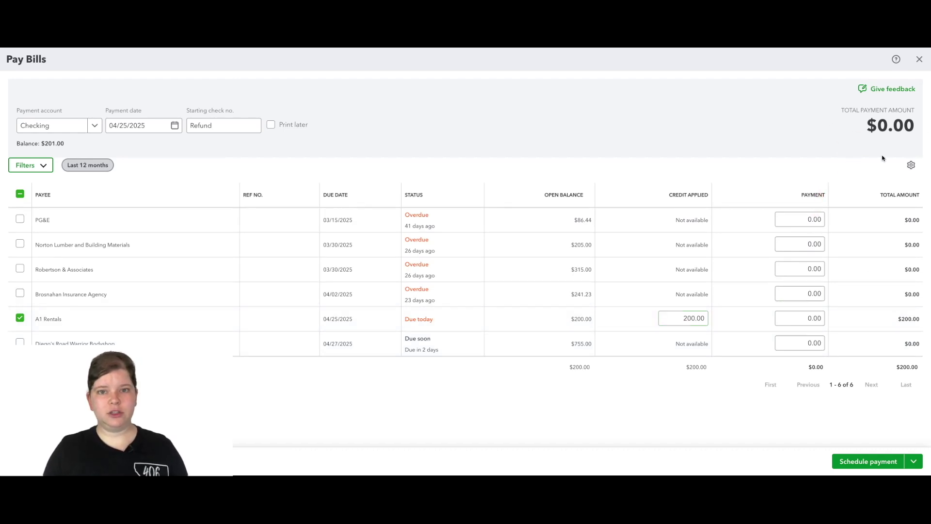
click(914, 461)
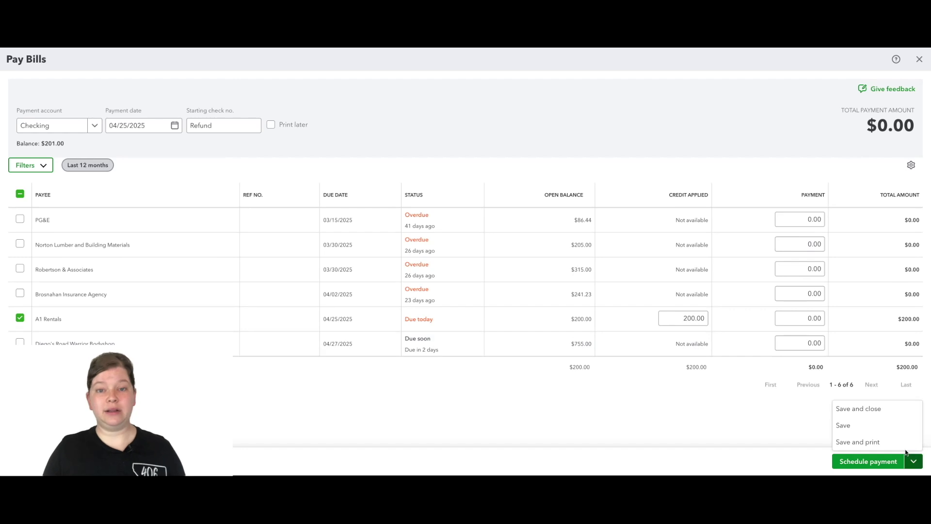
click(869, 409)
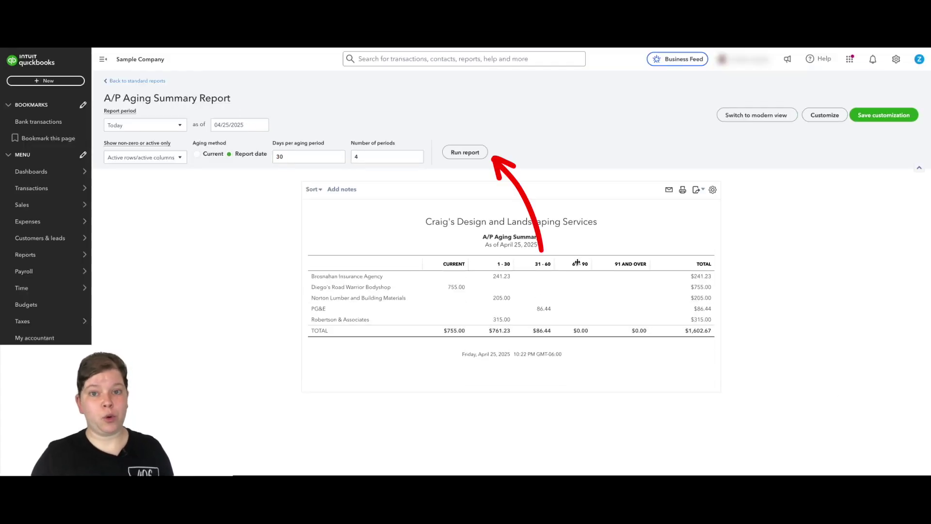
- Rerun the A/P Aging Summary, then reopen Vendor Balance Detail via a 'vendor b' search
click(457, 153)
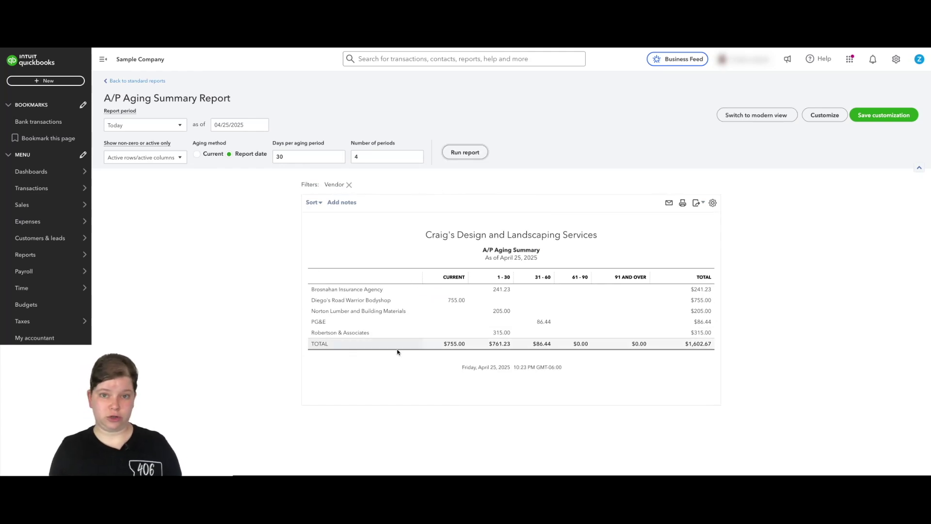
mouse_move(54, 257)
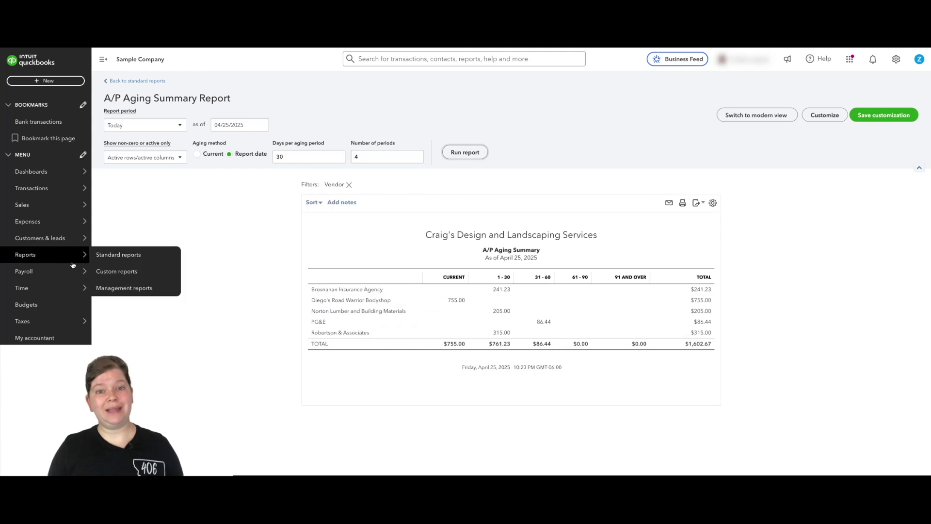
click(117, 254)
click(145, 136)
text(vendor b)
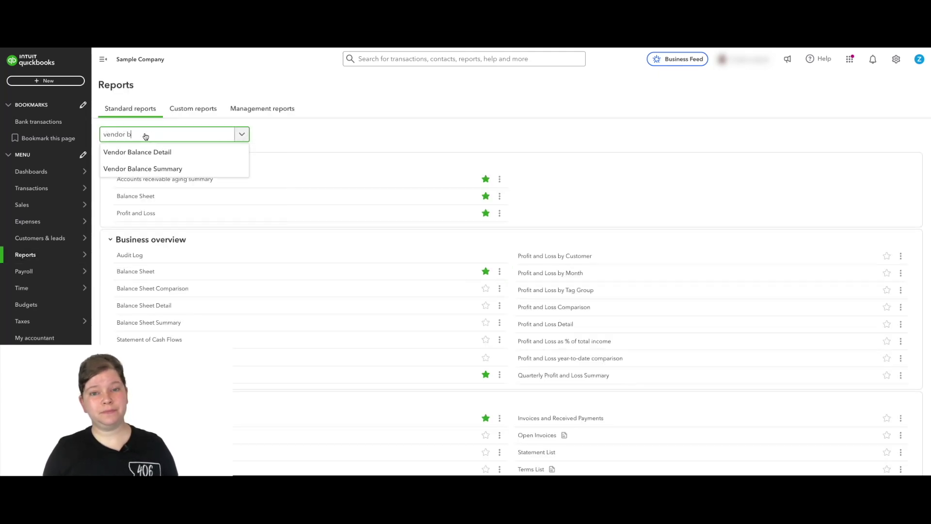
click(150, 150)
scroll(201, 200, down, 1)
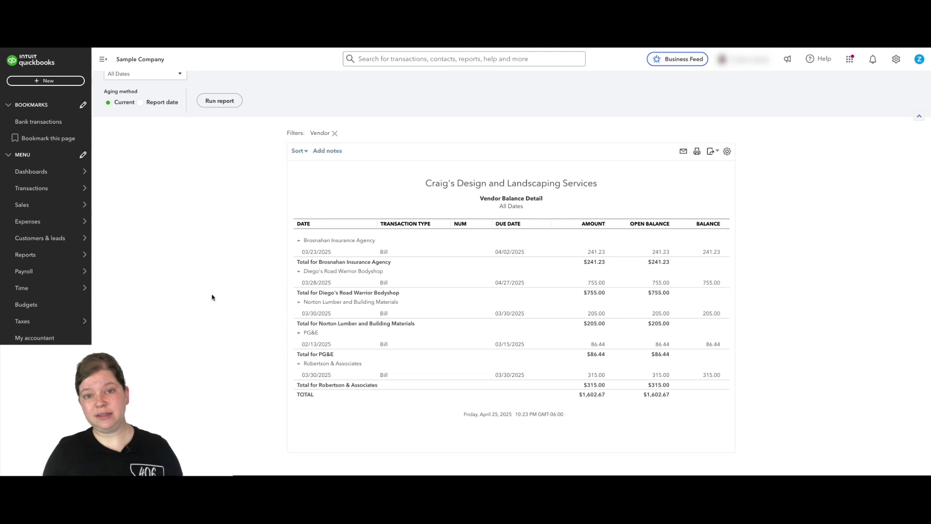
- View the A1 Rentals vendor record at $0.00 open balance, then return to bank transactions
mouse_move(48, 221)
click(108, 271)
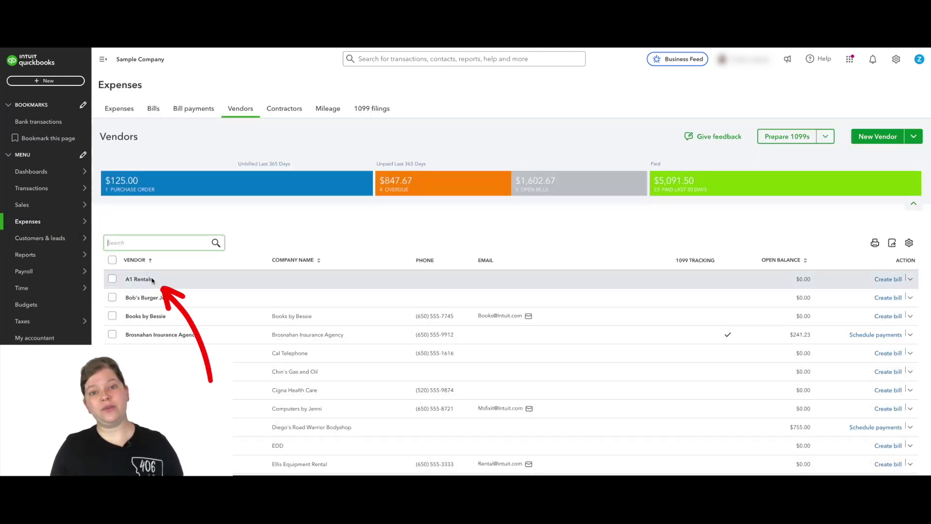
click(152, 280)
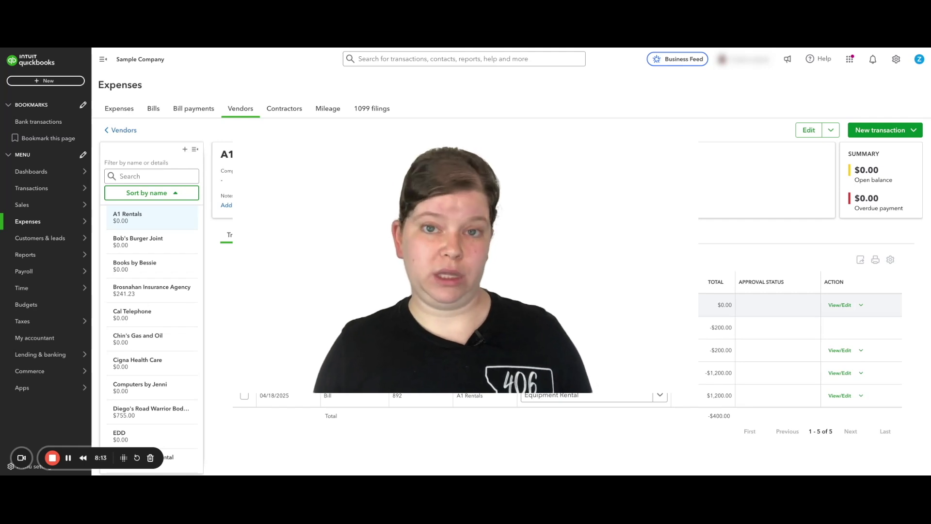
click(50, 189)
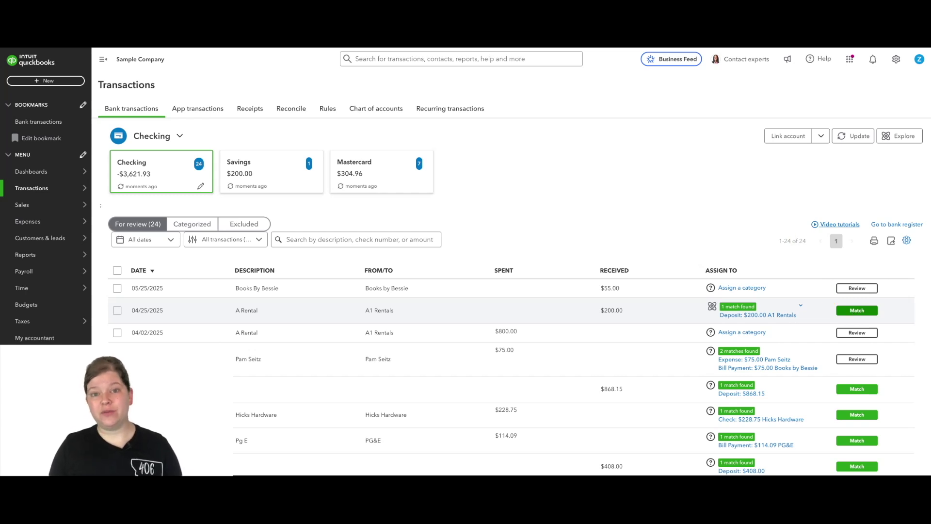
- Expand the 04/25/2025 $200.00 A Rental deposit and match it to the recorded A1 Rentals deposit
click(443, 314)
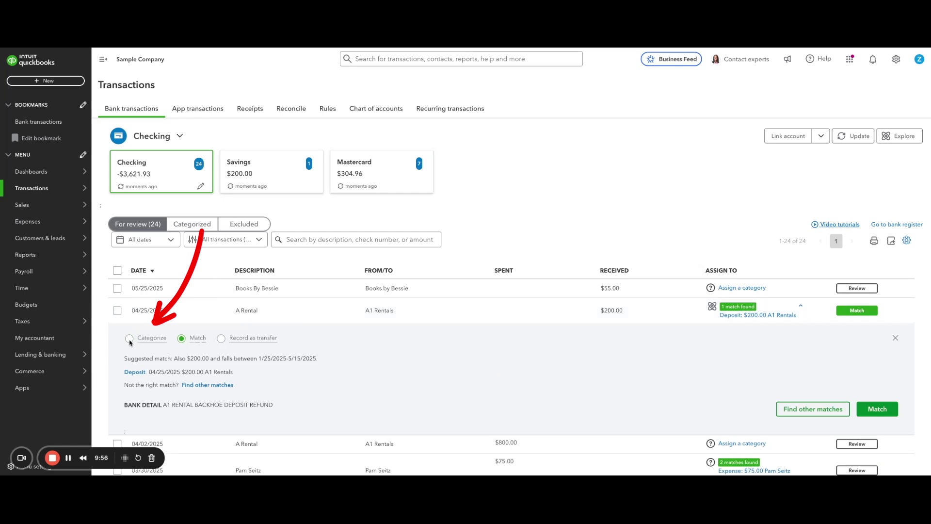
mouse_move(141, 342)
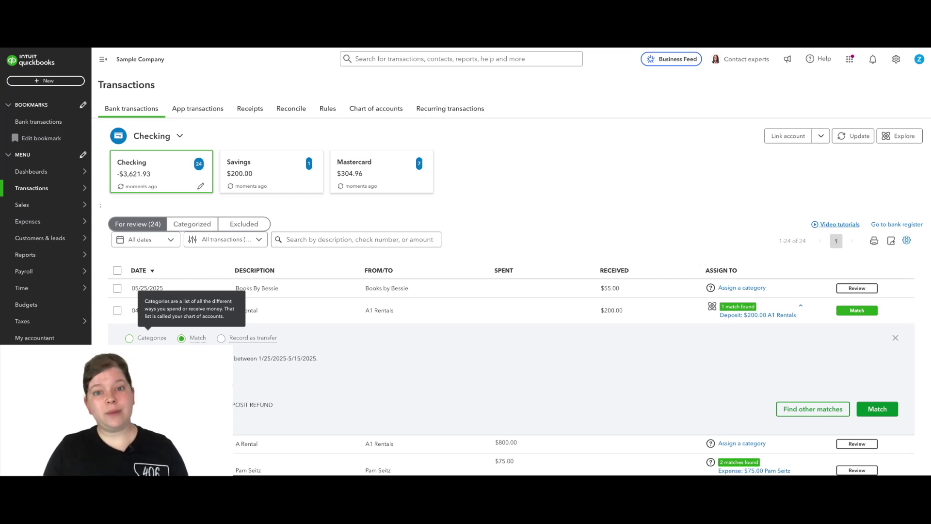
click(856, 312)
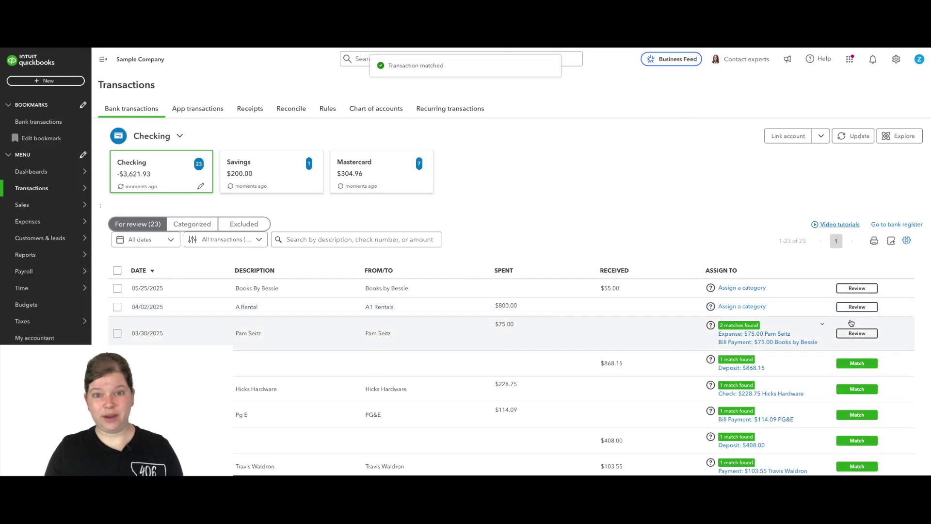